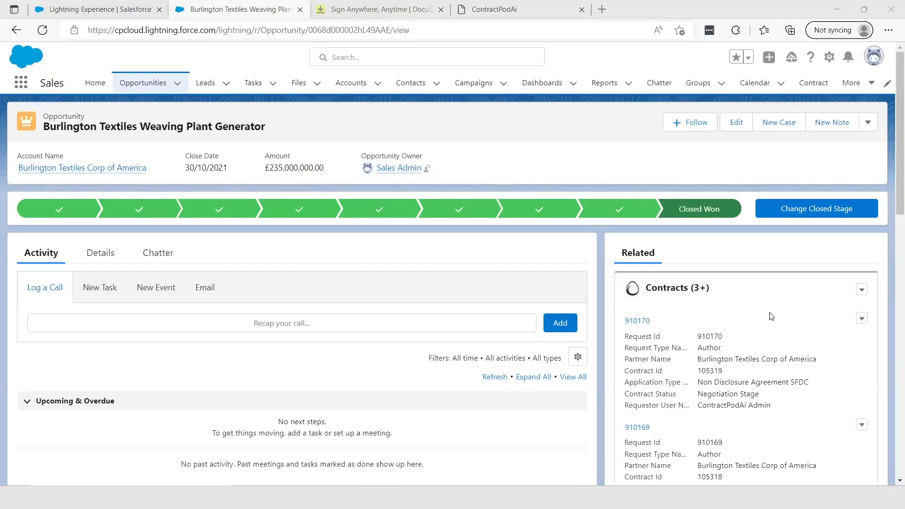
Step: Reveal the Generate Contract and Generate Request options on the opportunity's Contracts list
click(861, 293)
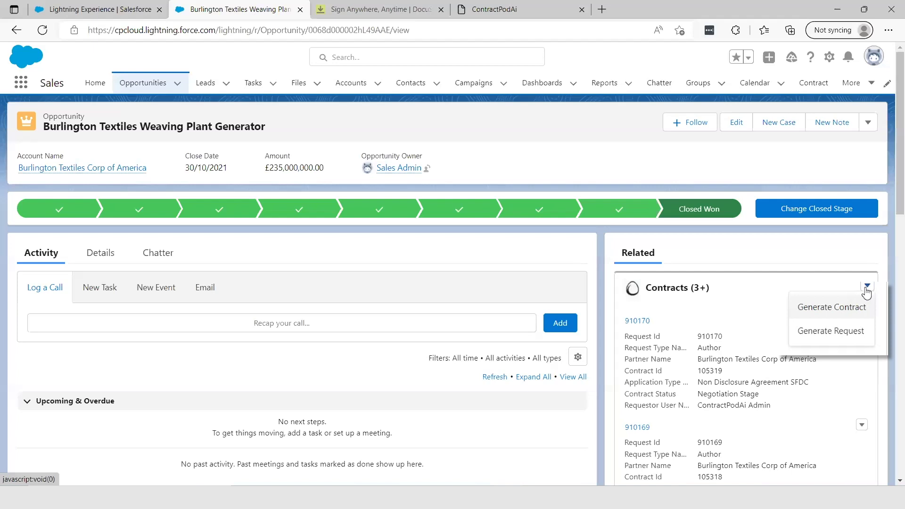
Step: Generate a new contract of type Non Disclosure Agreement SFDC via Legal Request
click(840, 307)
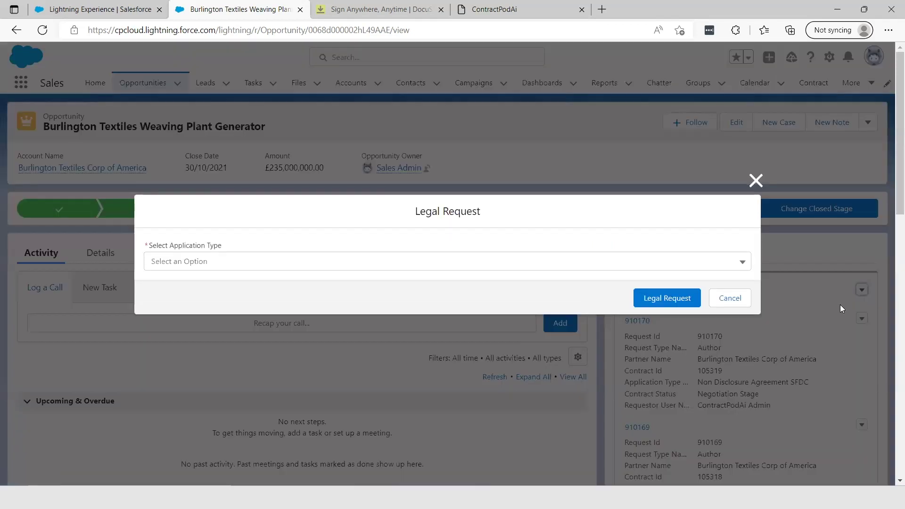
click(741, 261)
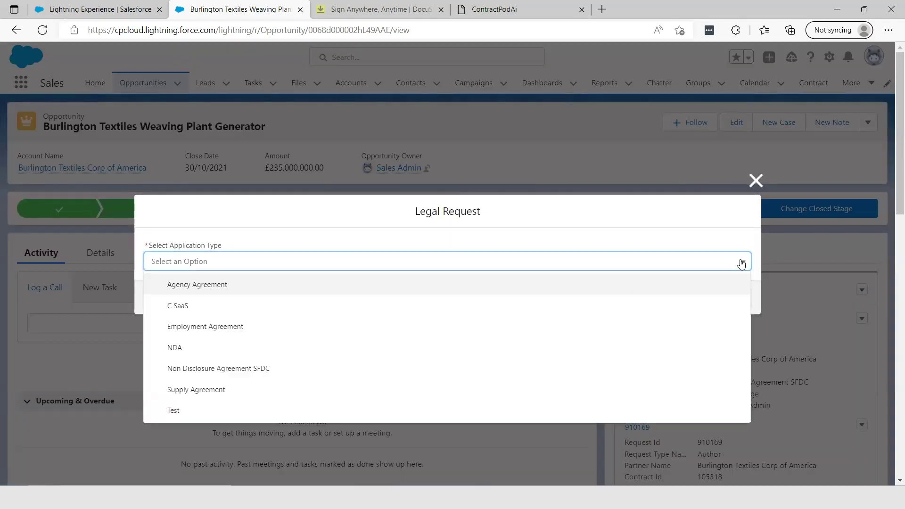
click(422, 367)
click(659, 300)
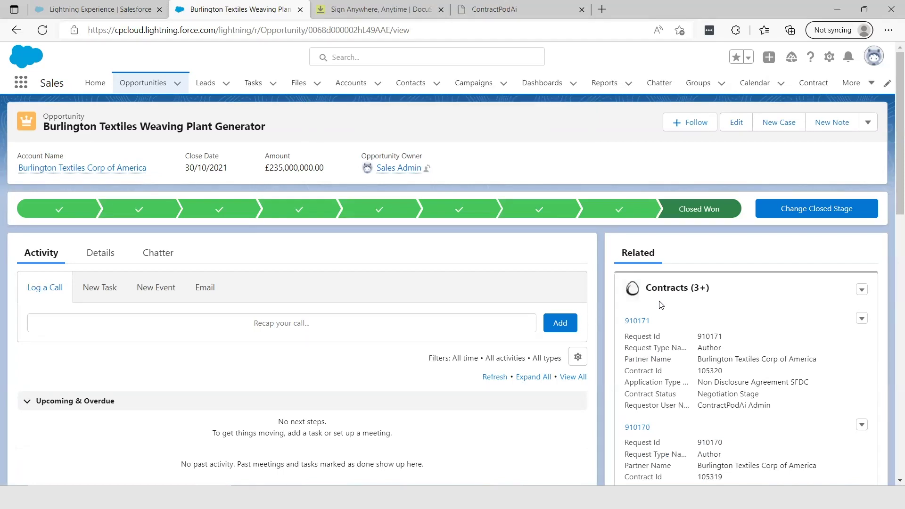
Step: From contract 910171's record, send contract 105320 for electronic signature to the recipient's e-mail
click(637, 322)
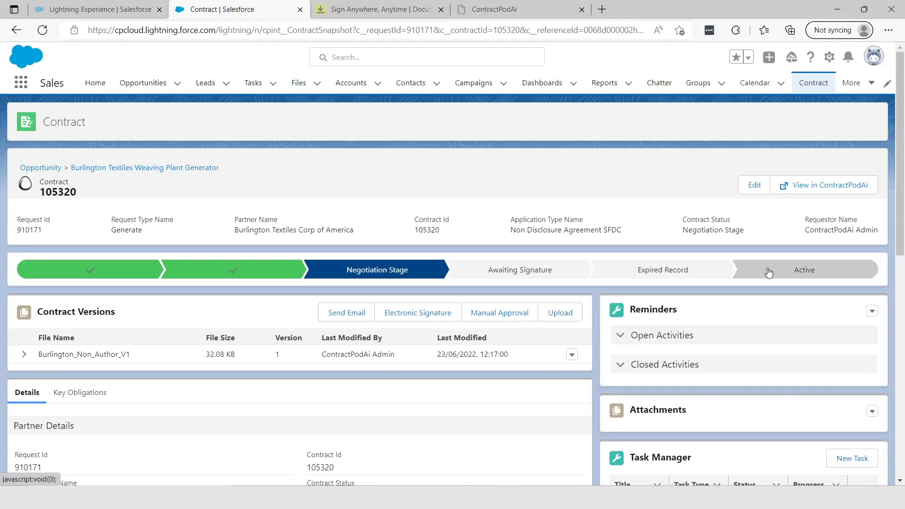
click(572, 354)
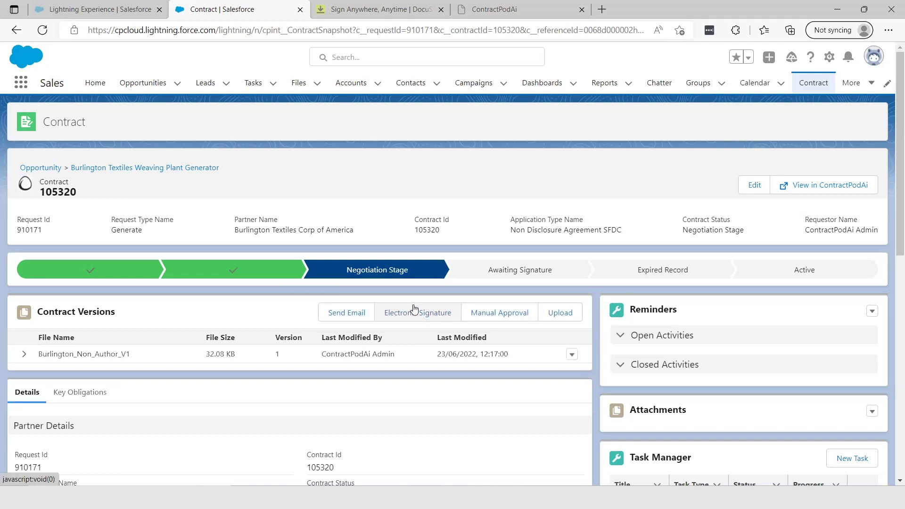
scroll(454, 418, down, 1)
scroll(454, 417, down, 1)
scroll(453, 417, down, 1)
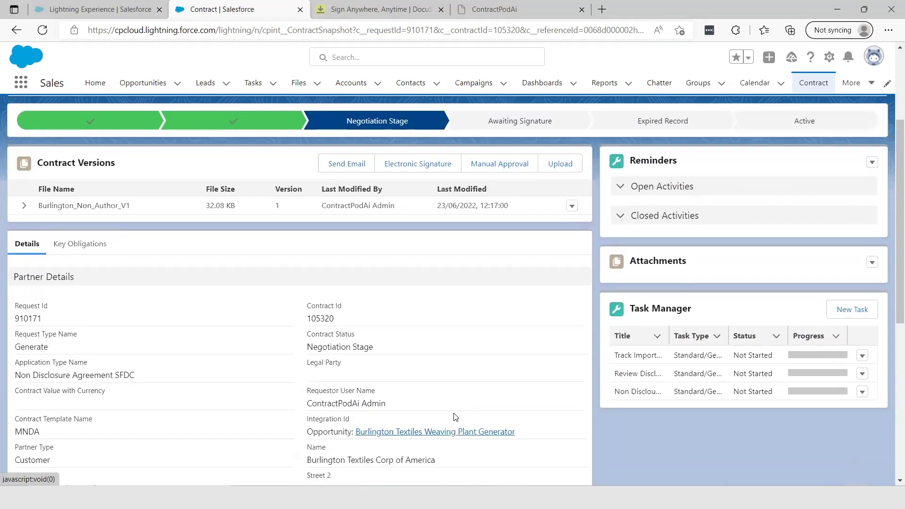
scroll(454, 417, down, 2)
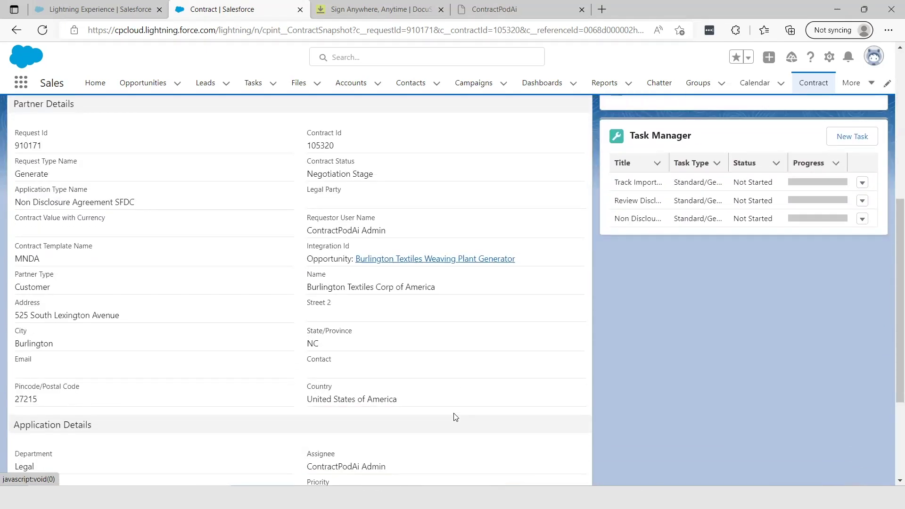
scroll(454, 417, up, 3)
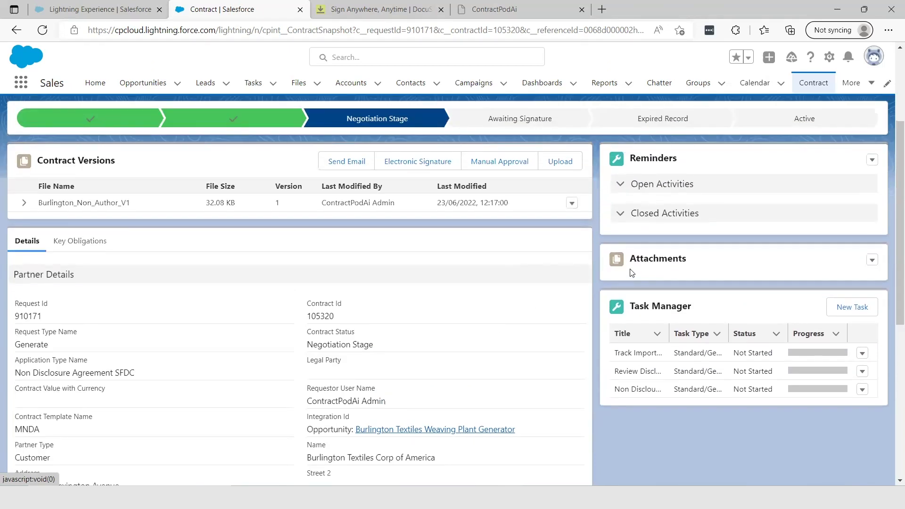
drag(650, 271, 605, 270)
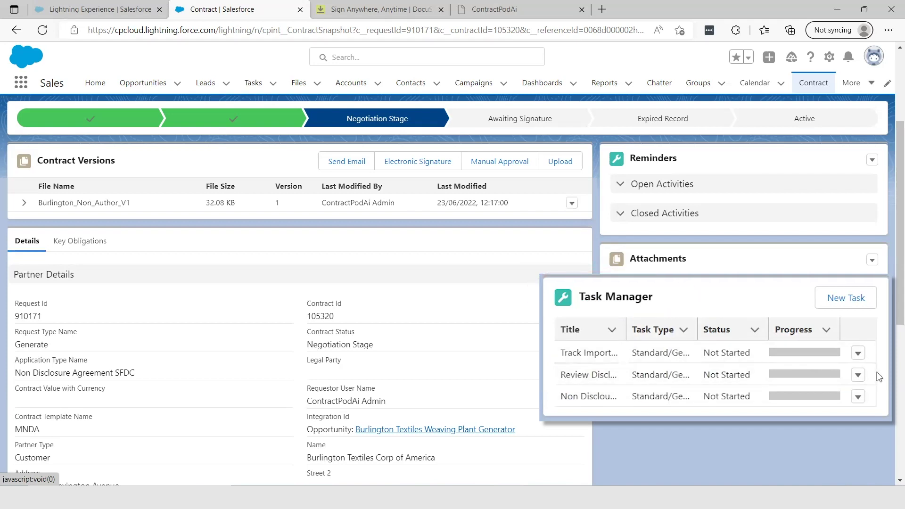
scroll(736, 260, up, 2)
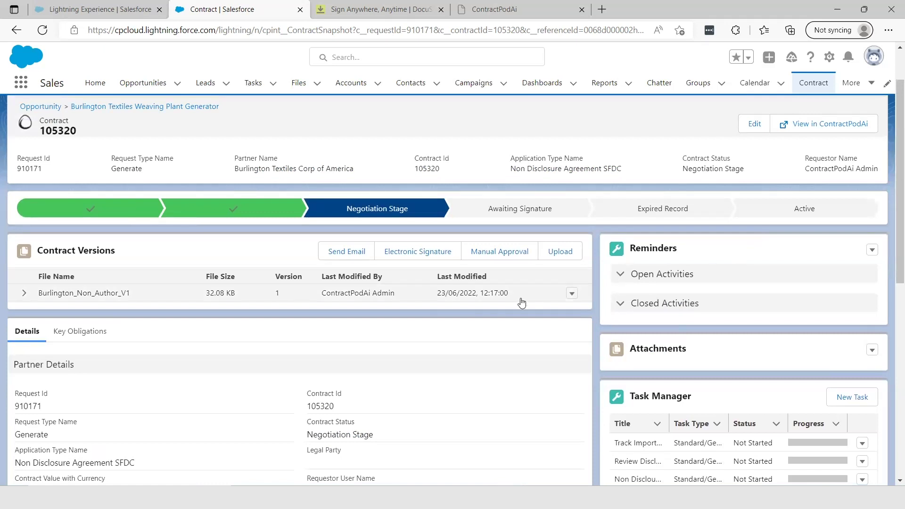
click(417, 252)
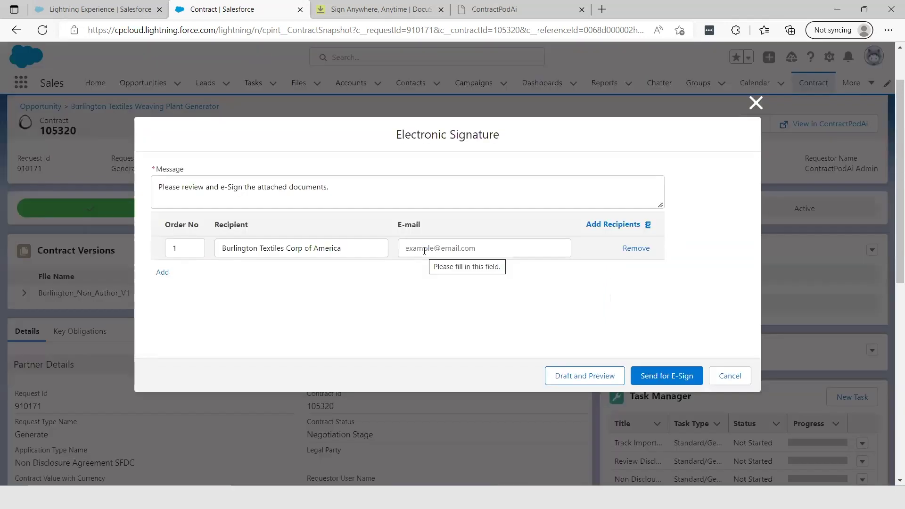
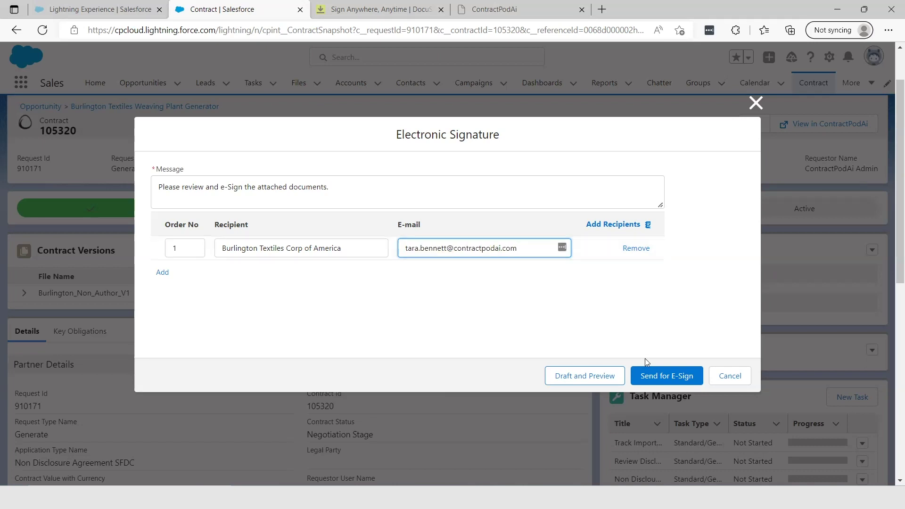
click(657, 377)
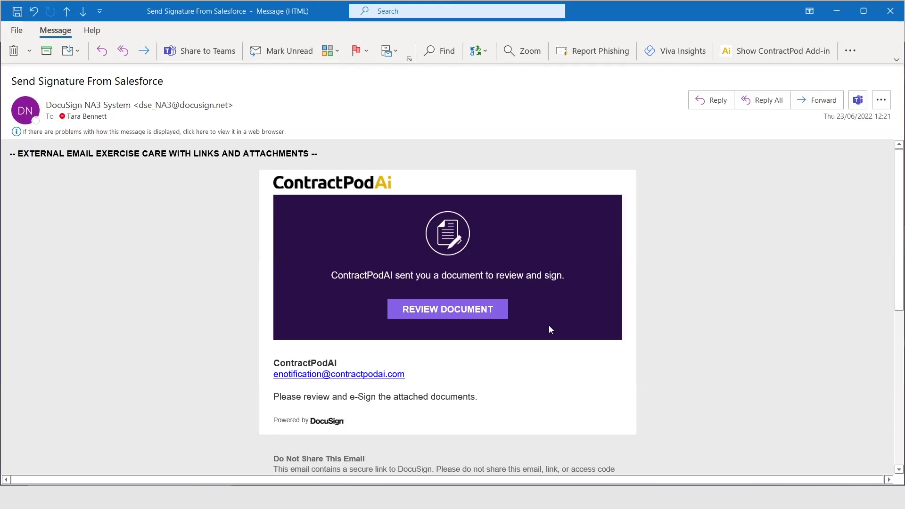
Step: Follow the REVIEW DOCUMENT link in the DocuSign signature e-mail
click(443, 309)
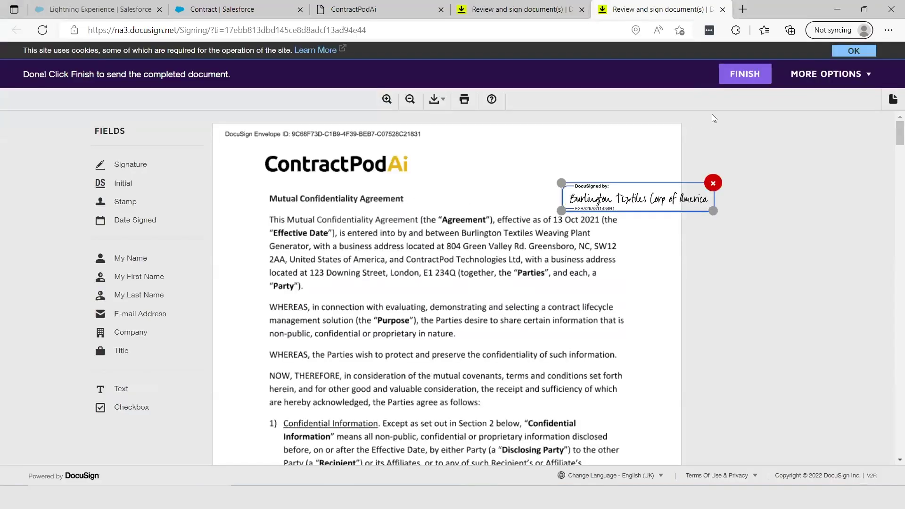
Step: Finish signing the Mutual Confidentiality Agreement and confirm the You're Done Signing dialog
click(734, 82)
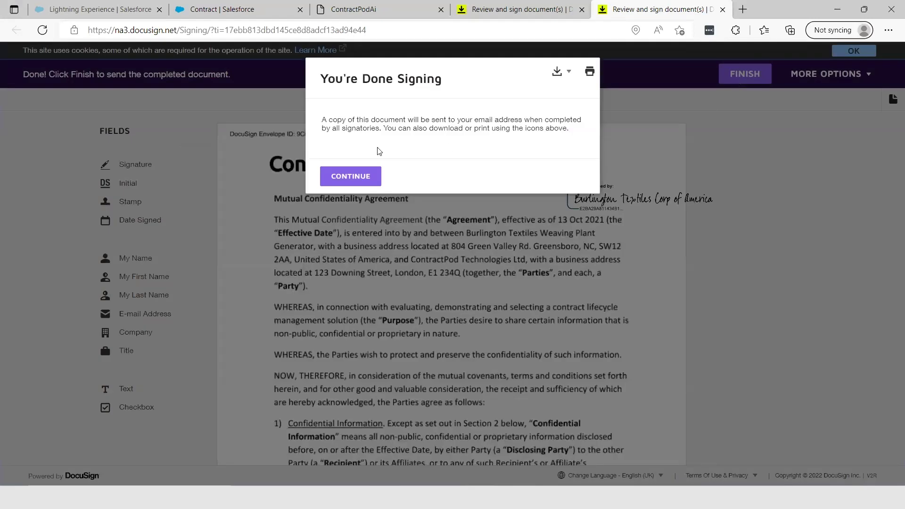
click(348, 179)
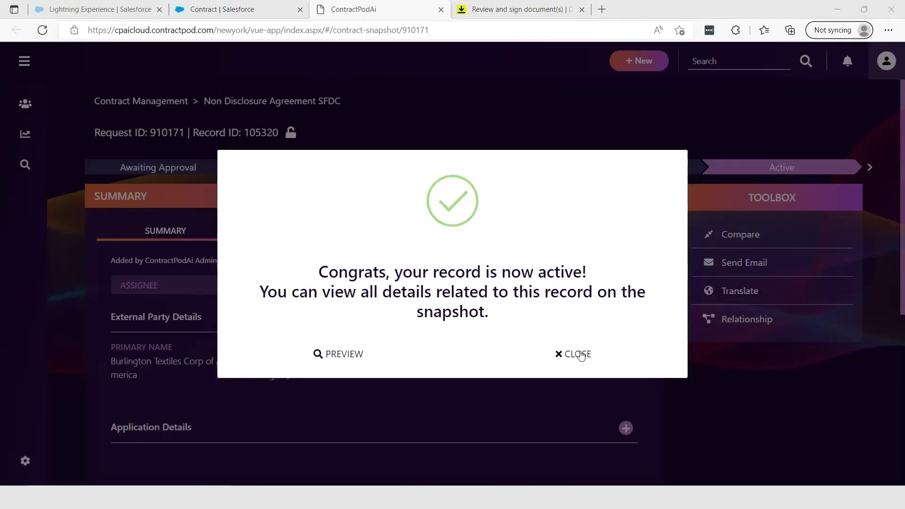
Step: Dismiss the record-active confirmation and expand the V2 version timeline
click(579, 353)
click(114, 311)
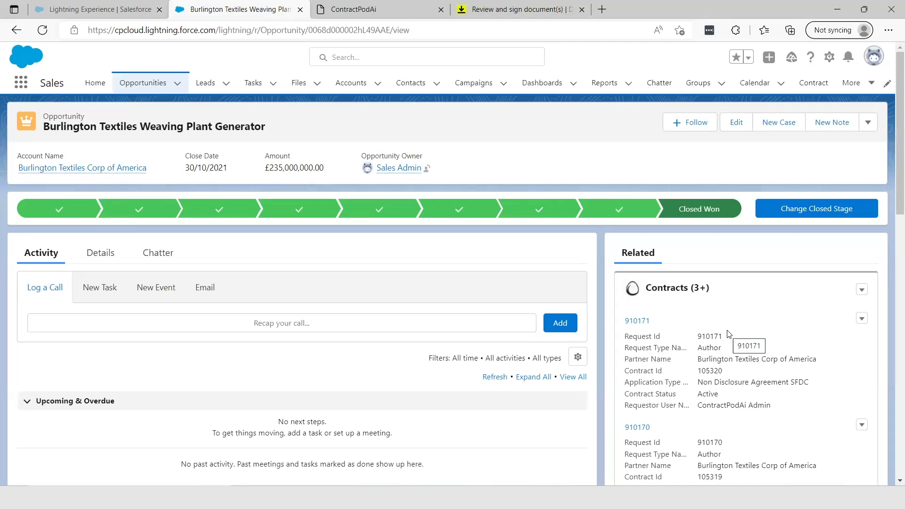
Step: Start a Generate Request of type Non Disclosure Agreement SFDC for the opportunity
click(861, 289)
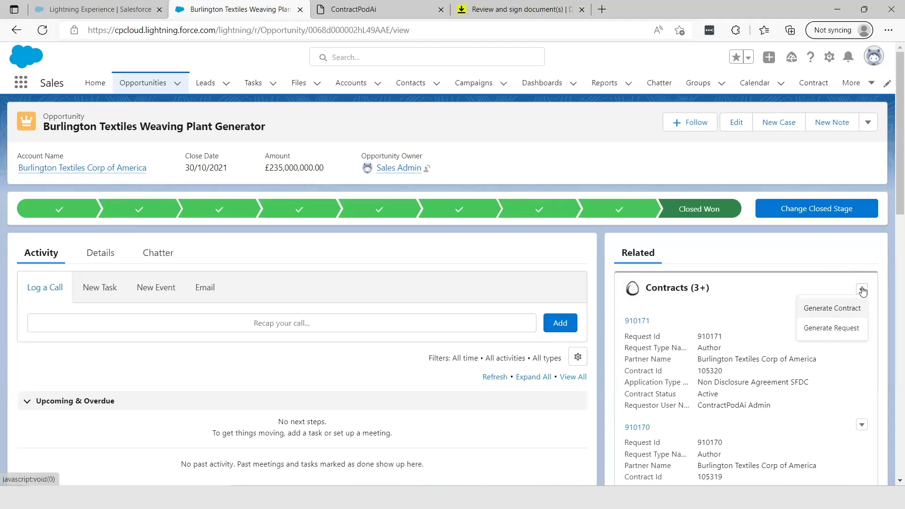
click(832, 328)
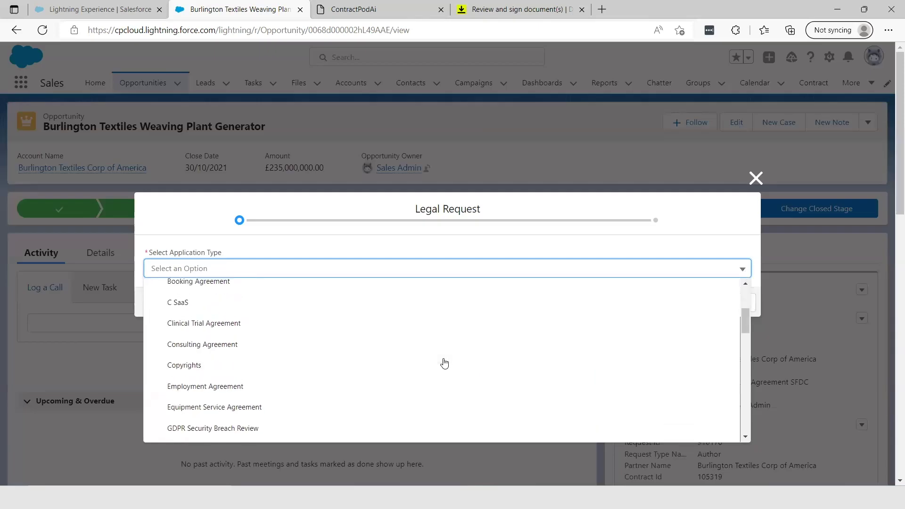
scroll(445, 363, down, 2)
scroll(445, 363, down, 1)
scroll(444, 363, down, 2)
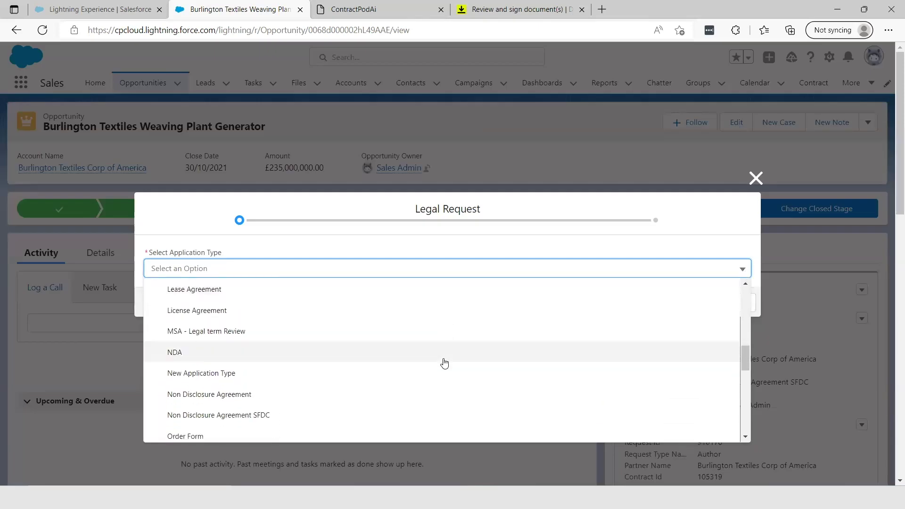
click(262, 382)
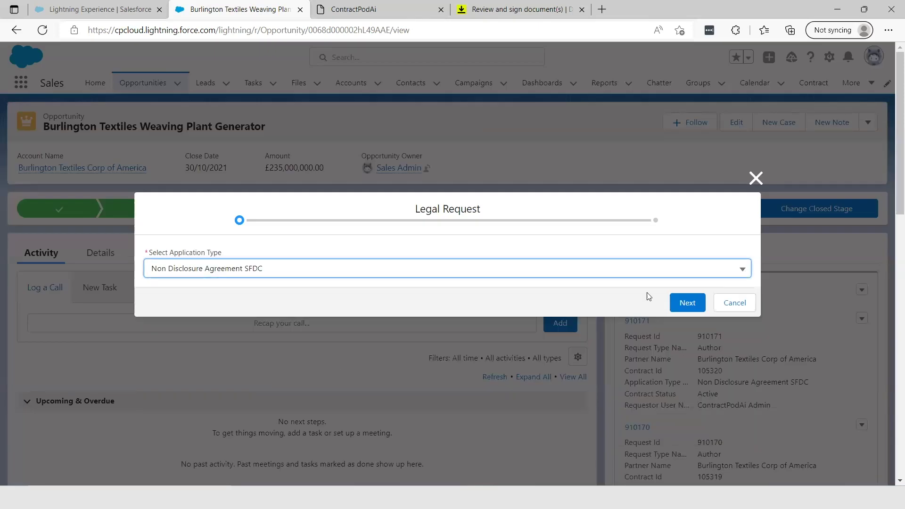
click(684, 304)
Step: Enter London Road as Street 2 and submit the legal request
click(473, 241)
text(Lon)
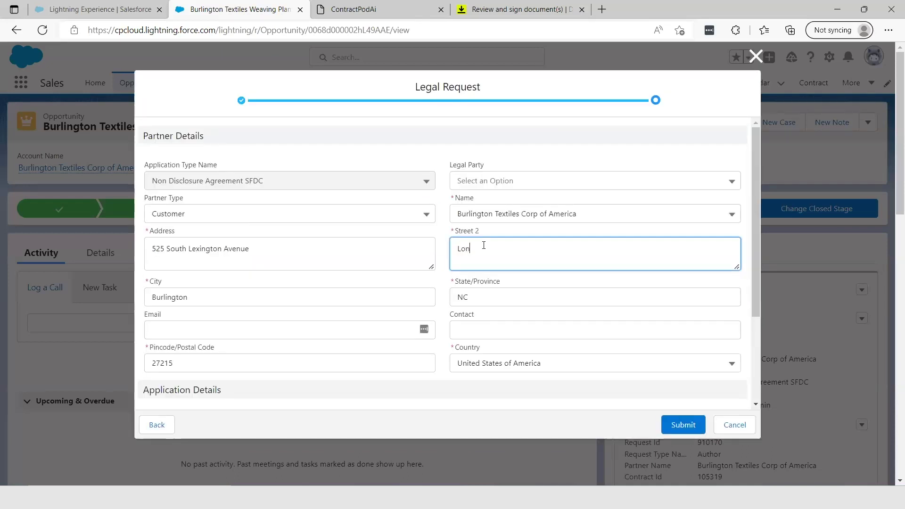
text(don Road)
click(691, 427)
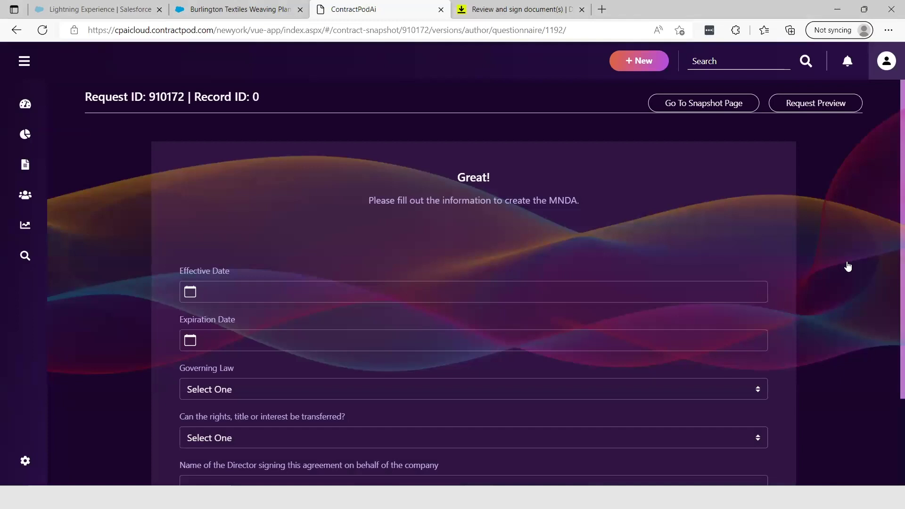
Step: Set the effective date to 26/6/2022 and expiration date to 27/6/2025
click(188, 261)
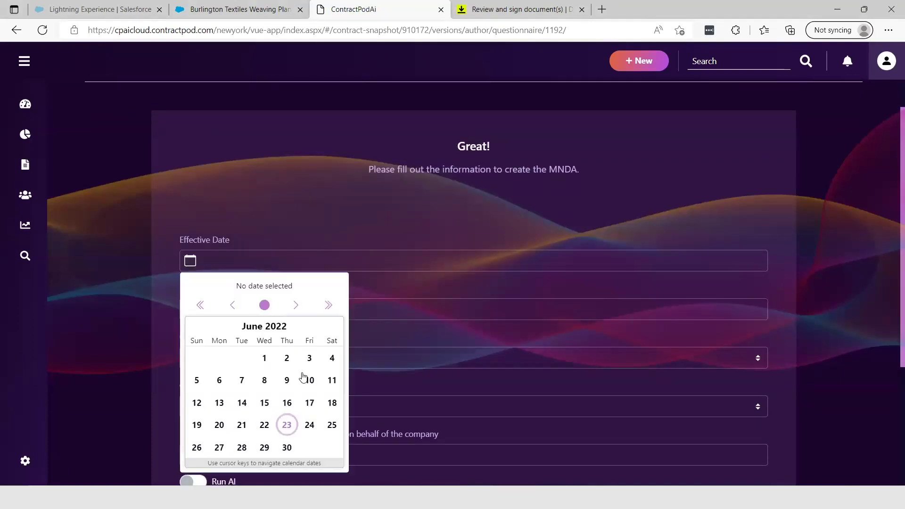
click(196, 445)
click(190, 309)
click(330, 116)
click(330, 117)
click(310, 241)
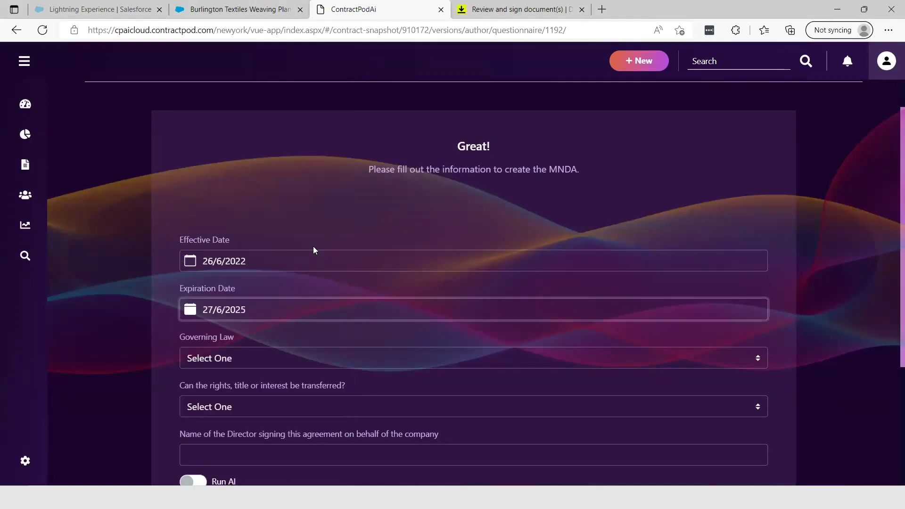
Step: Choose English Law, allow rights transfer (Yes), and enter the signing director's name
click(271, 358)
click(294, 389)
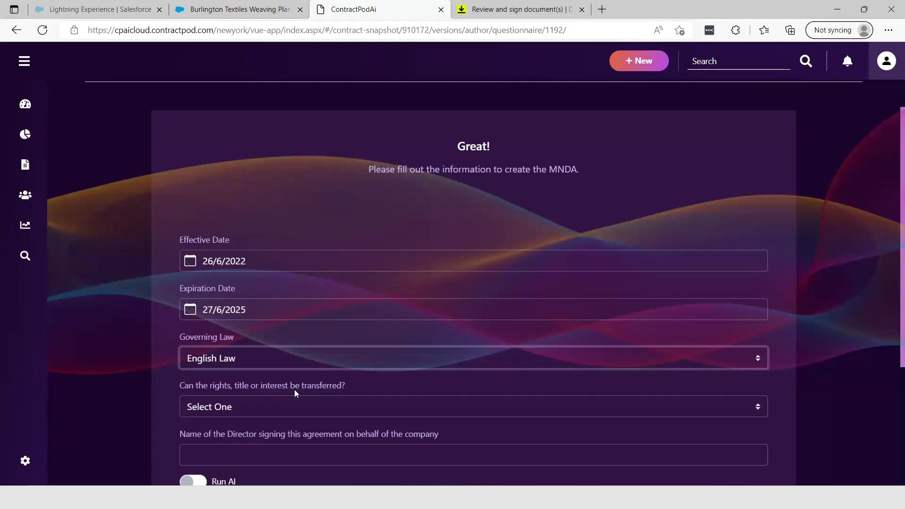
scroll(294, 389, down, 1)
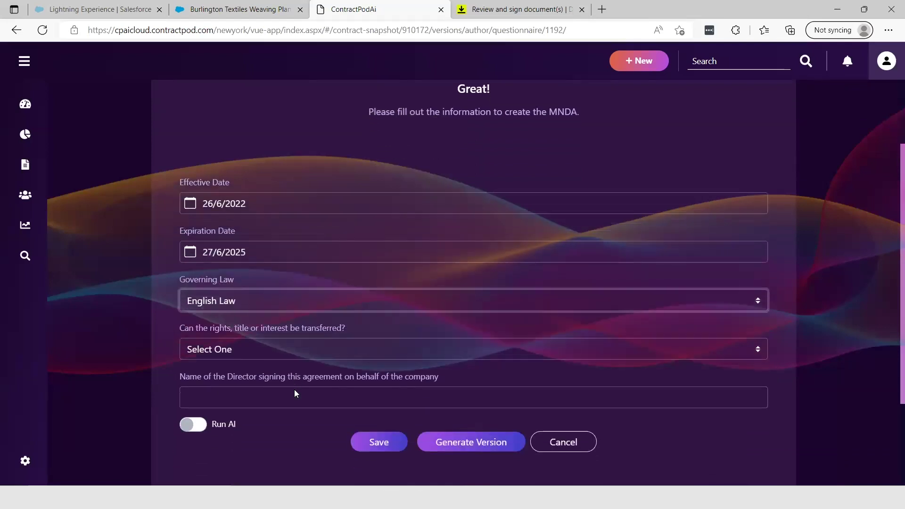
click(753, 351)
click(413, 380)
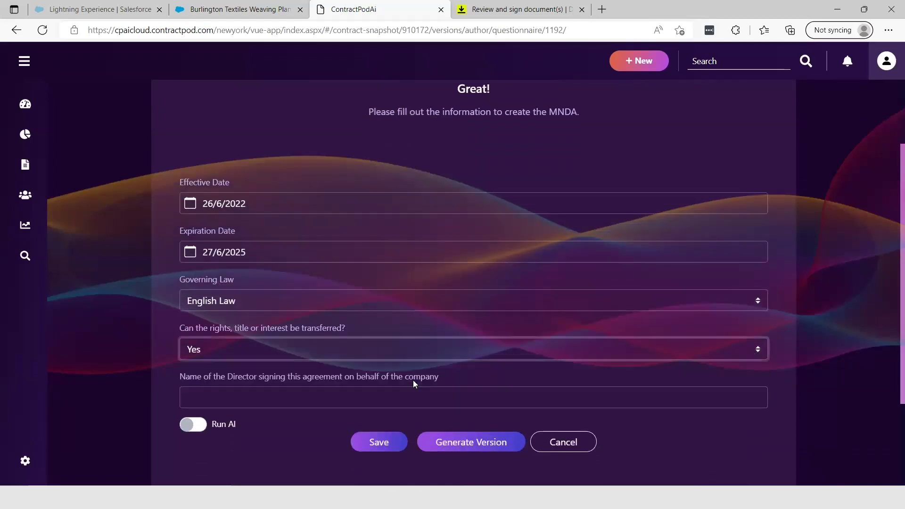
click(328, 397)
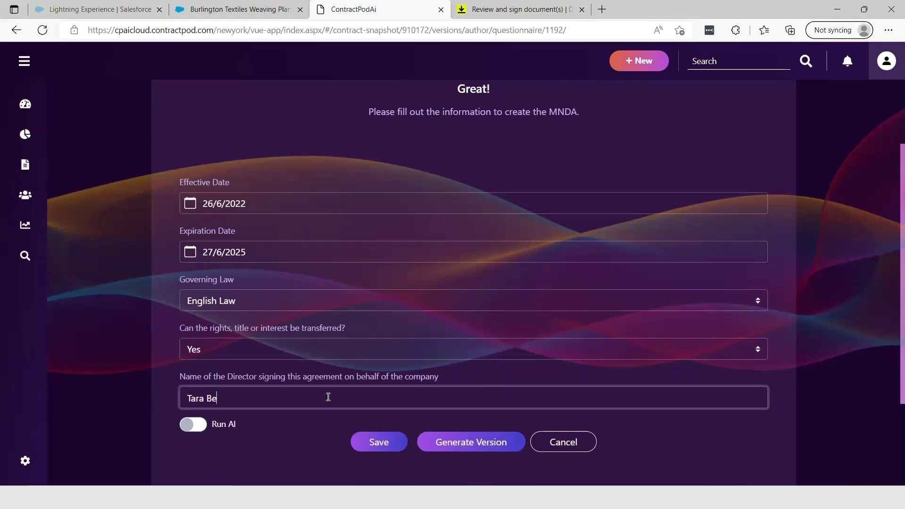
Step: Generate version 1 of the NDA and preview Burlington_Non_Author_V1.docx
click(472, 444)
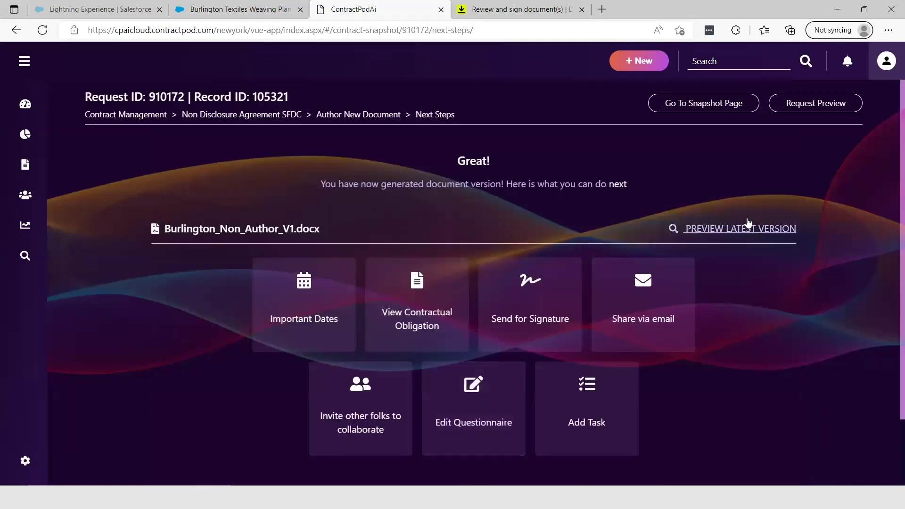
click(750, 227)
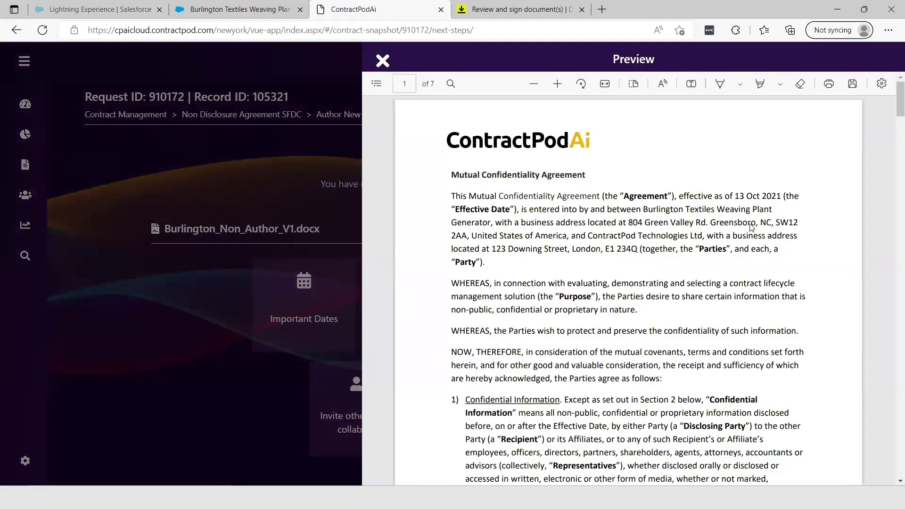
Step: Return to Salesforce and view contract 105321 for request 910172 with its version download options
click(382, 61)
key(ctrl+shift+Tab)
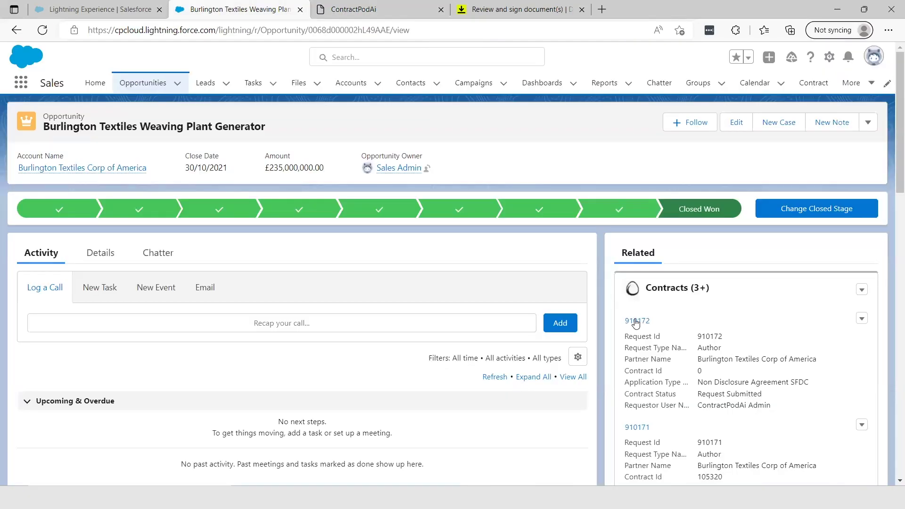
click(635, 322)
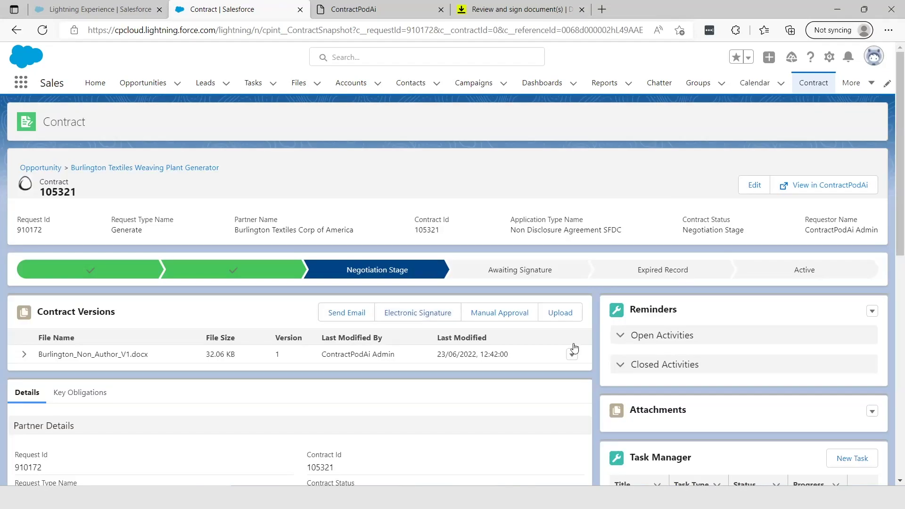
click(573, 354)
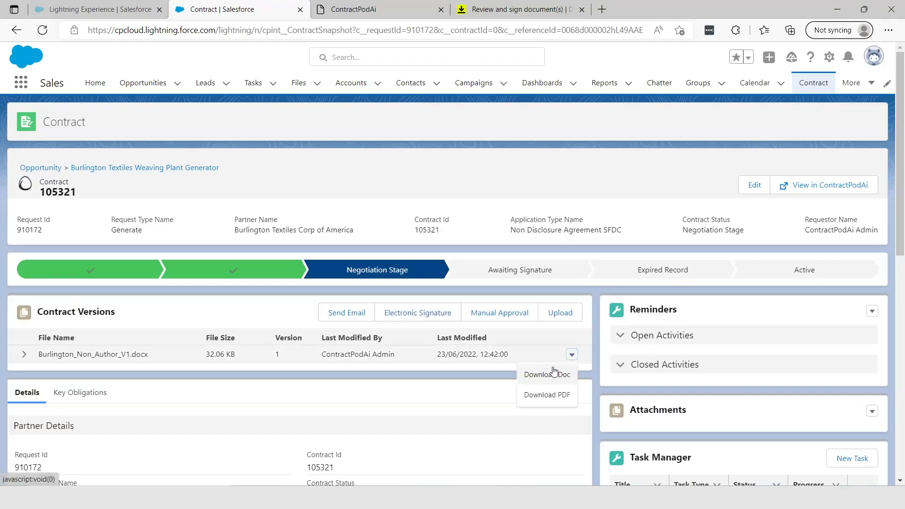